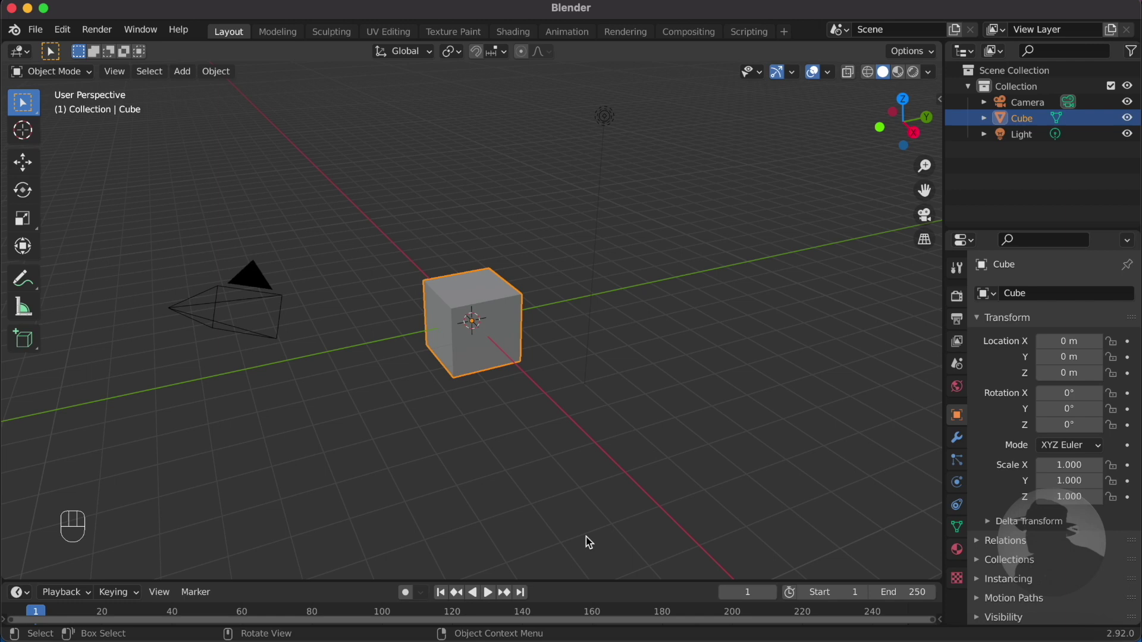
# Step: Drag the 3D Viewport–Timeline border upward so the timeline editor is taller
pyautogui.moveTo(574, 581); pyautogui.dragTo(576, 552)
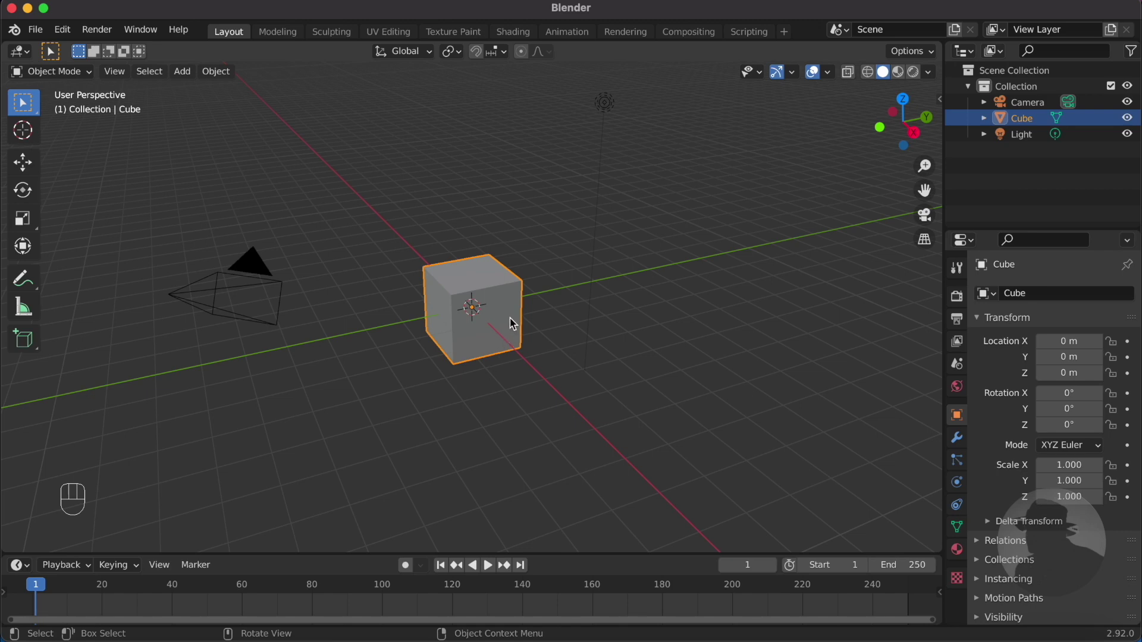
# Step: Insert a Location, Rotation & Scale keyframe on the selected cube at frame 1
pyautogui.press('i')
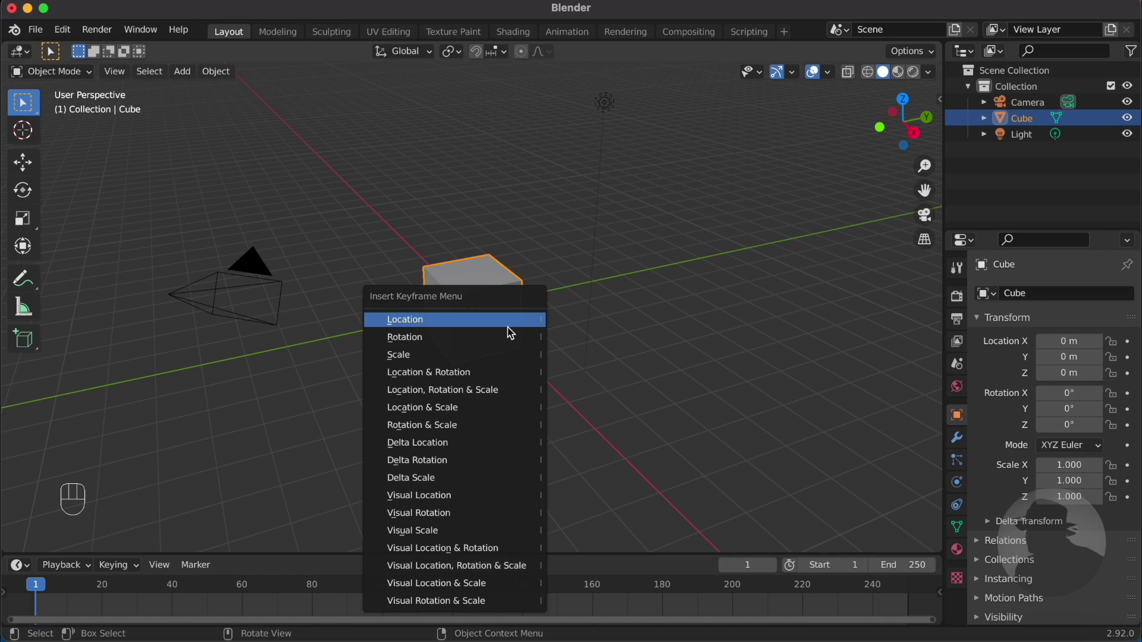
pyautogui.click(491, 393)
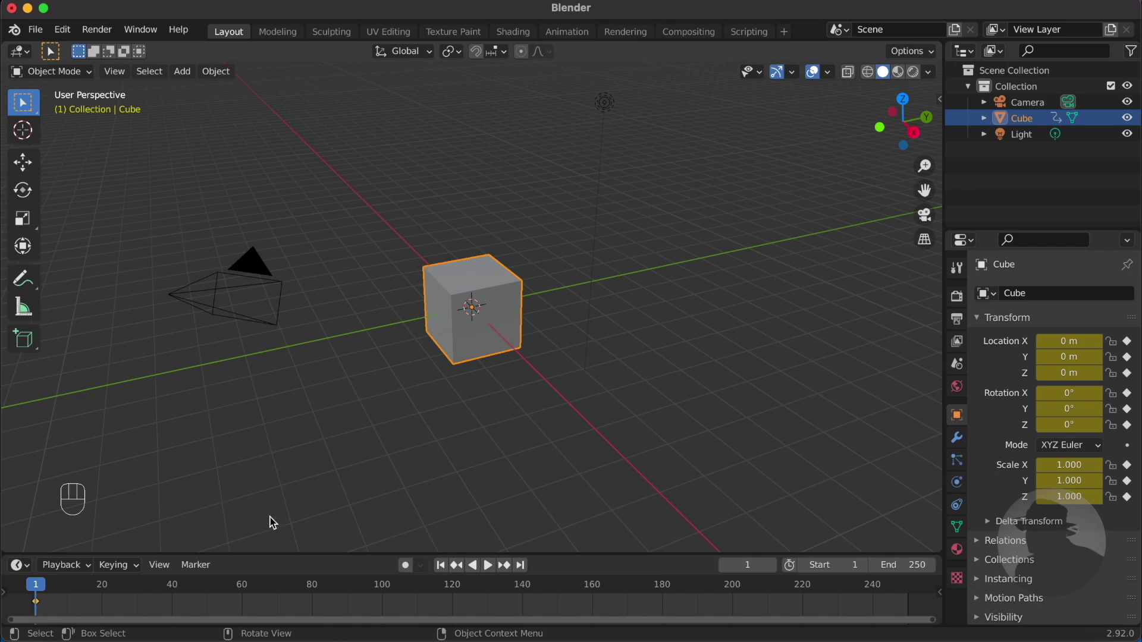
# Step: At frame 80, move the cube along Y to 9.4382 m and key its location, rotation and scale
pyautogui.click(316, 596)
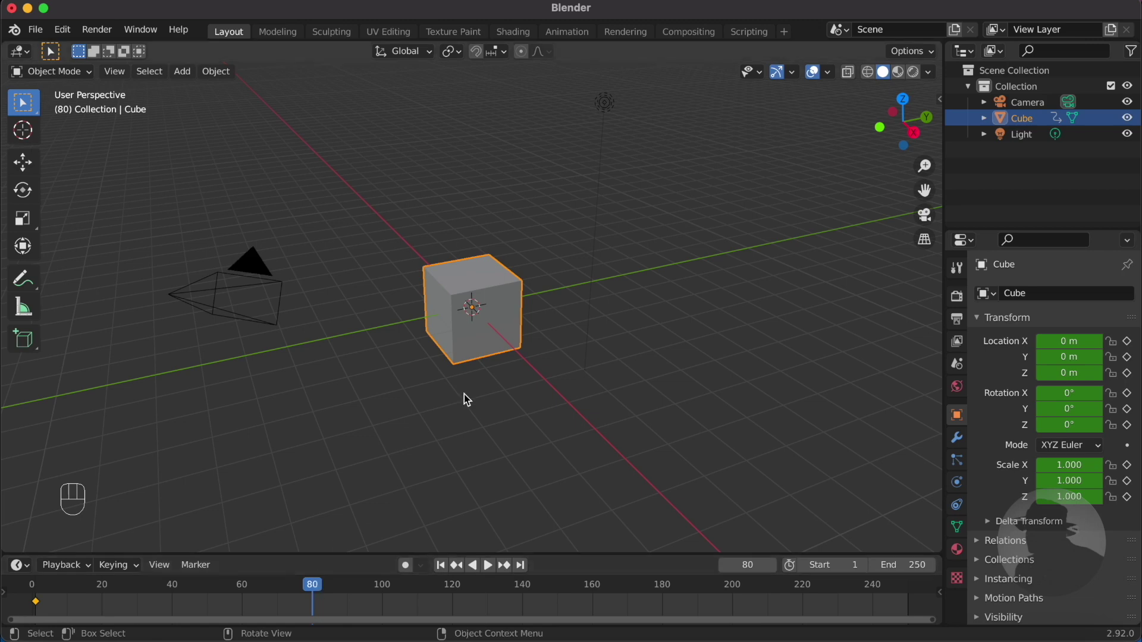
pyautogui.press('g')
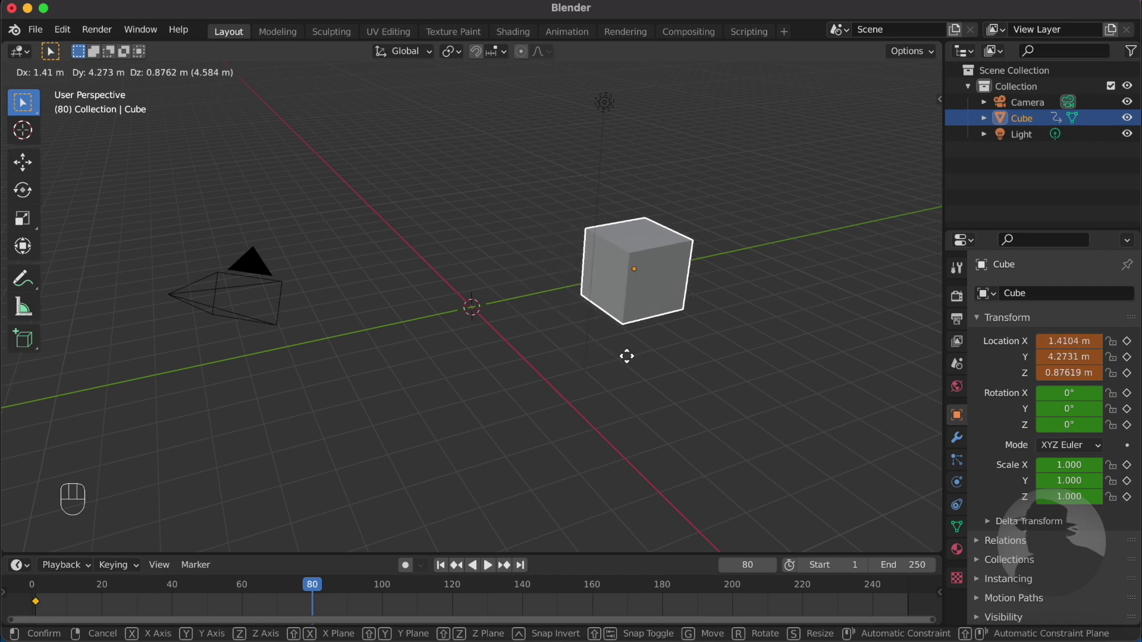
pyautogui.press('y')
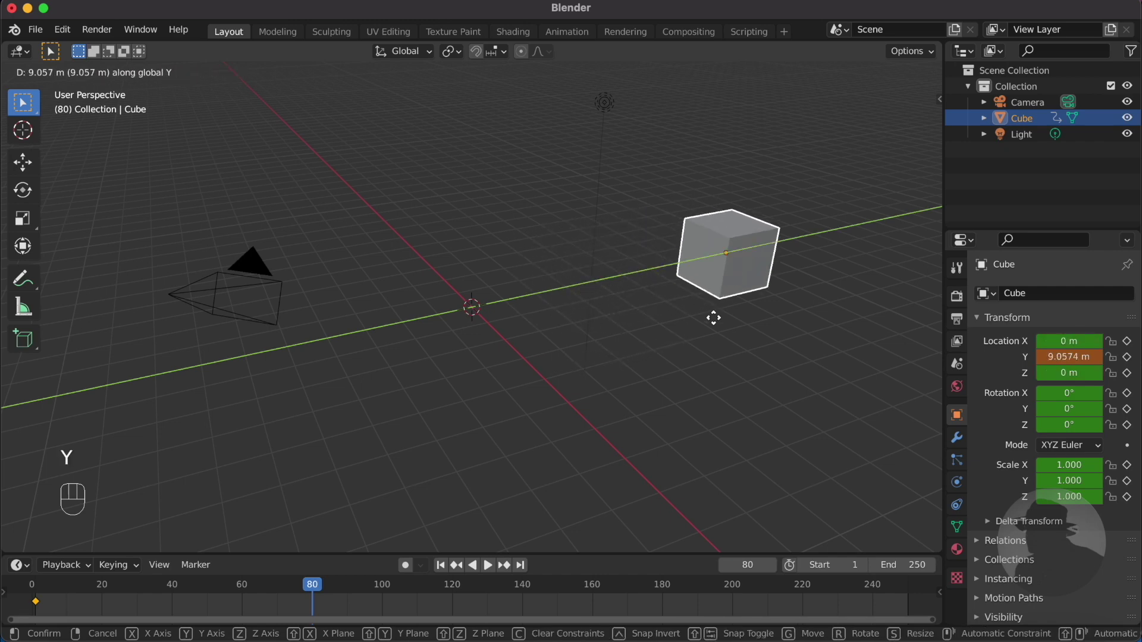
pyautogui.click(726, 321)
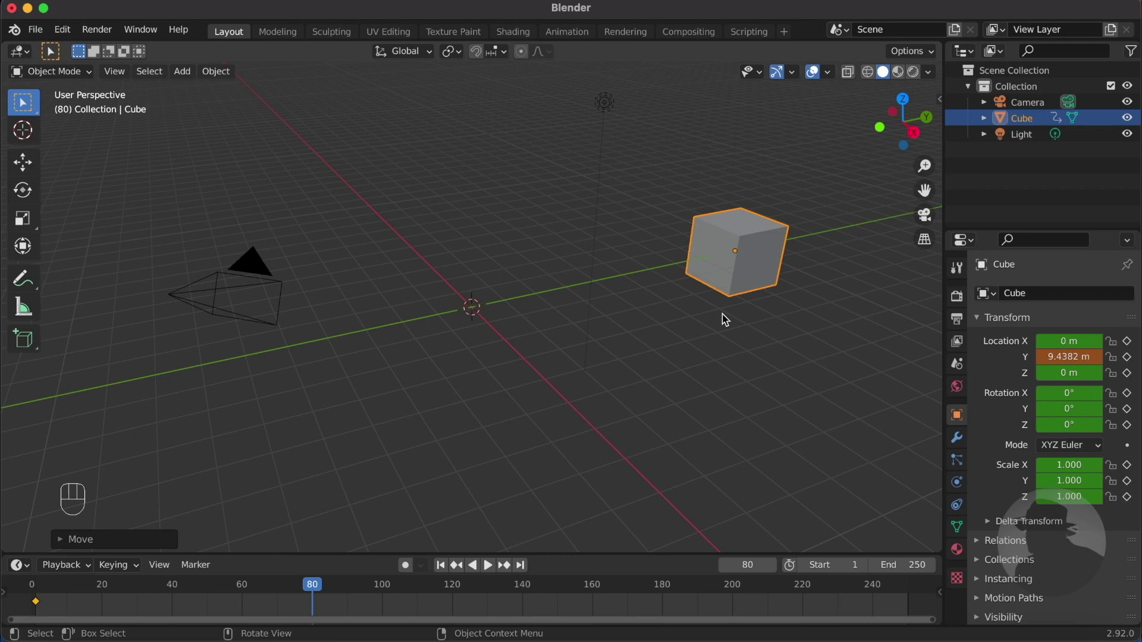
pyautogui.press('i')
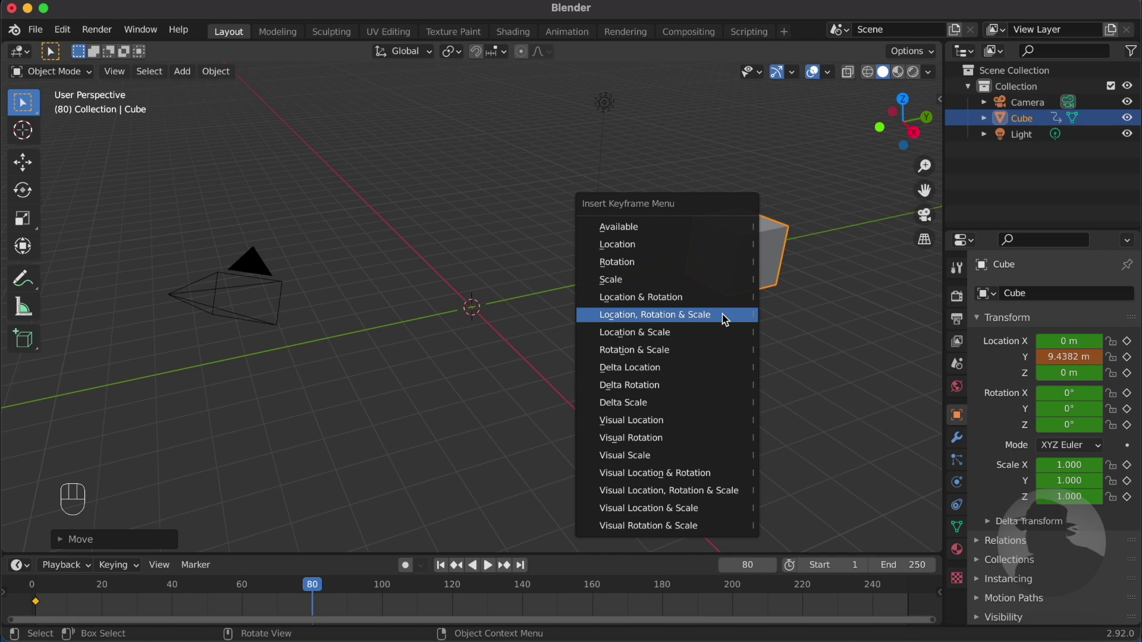
pyautogui.click(726, 320)
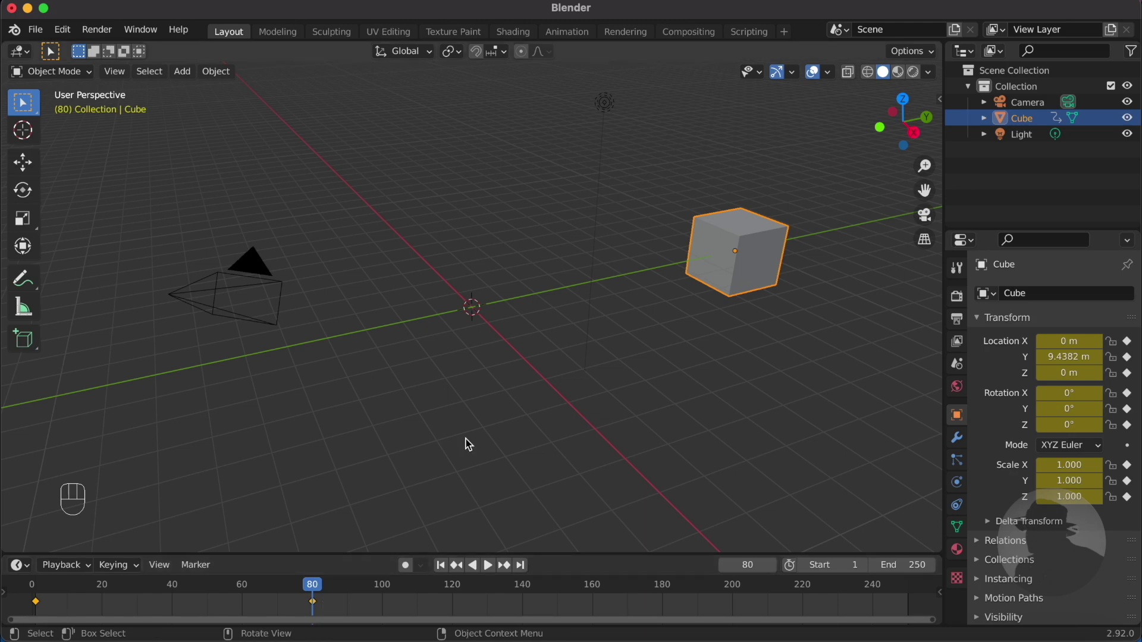
# Step: Change the timeline End frame from 250 to 100
pyautogui.click(917, 568)
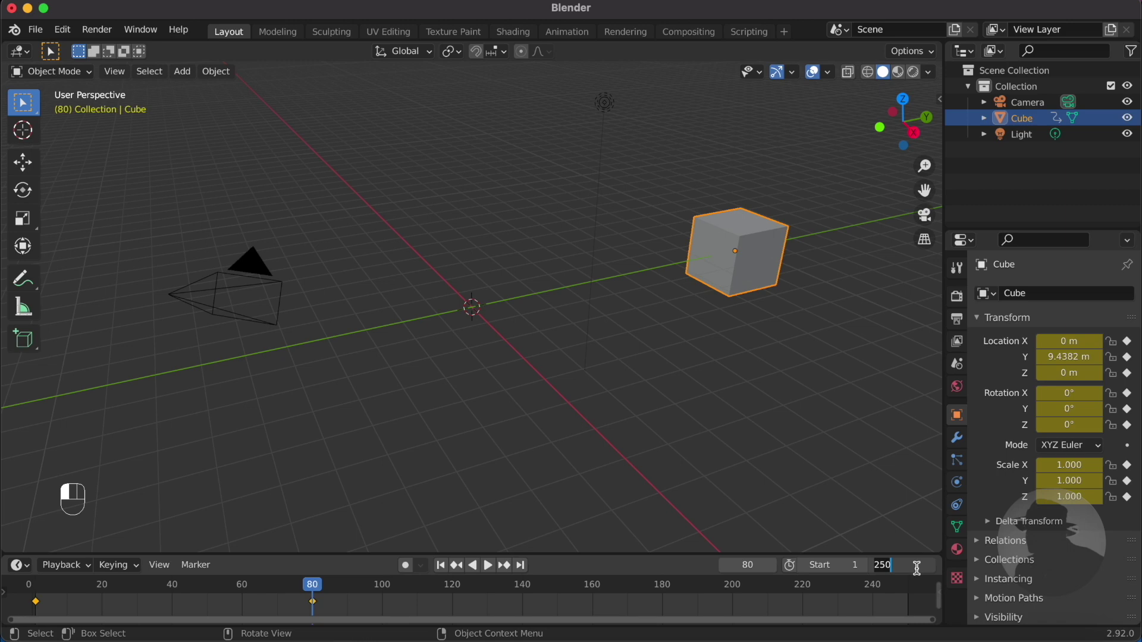
pyautogui.write('100')
pyautogui.press('Return')
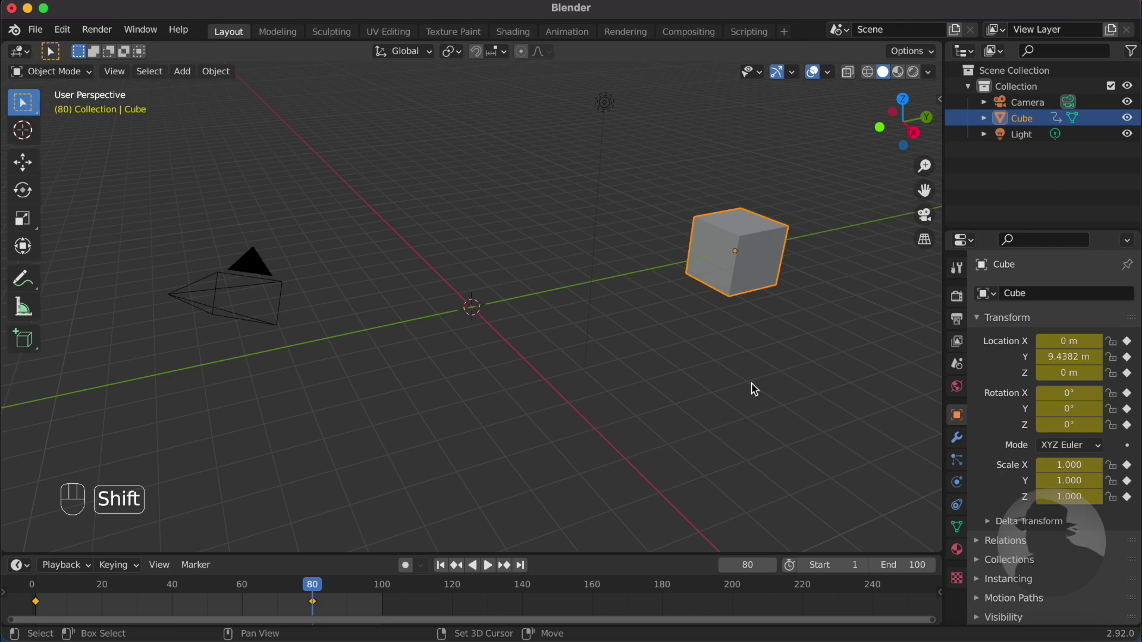
pyautogui.keyDown('shift'); pyautogui.hscroll(5, 754, 390); pyautogui.keyUp('shift')
pyautogui.keyDown('shift'); pyautogui.scroll(-2, 755, 390); pyautogui.keyUp('shift')
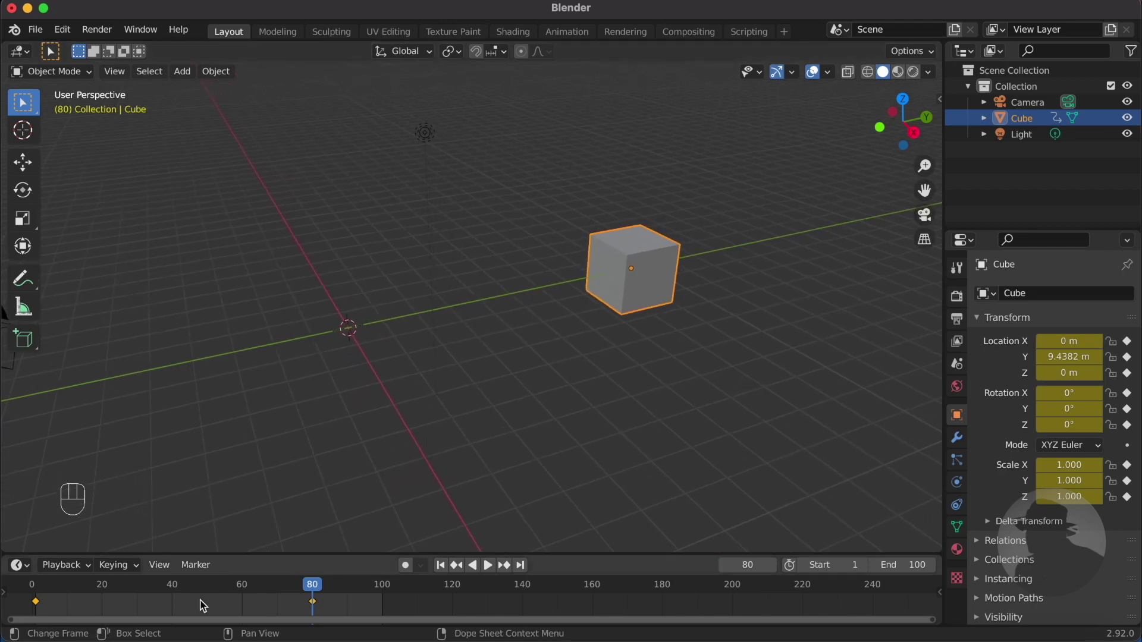
pyautogui.hscroll(-10, 203, 608)
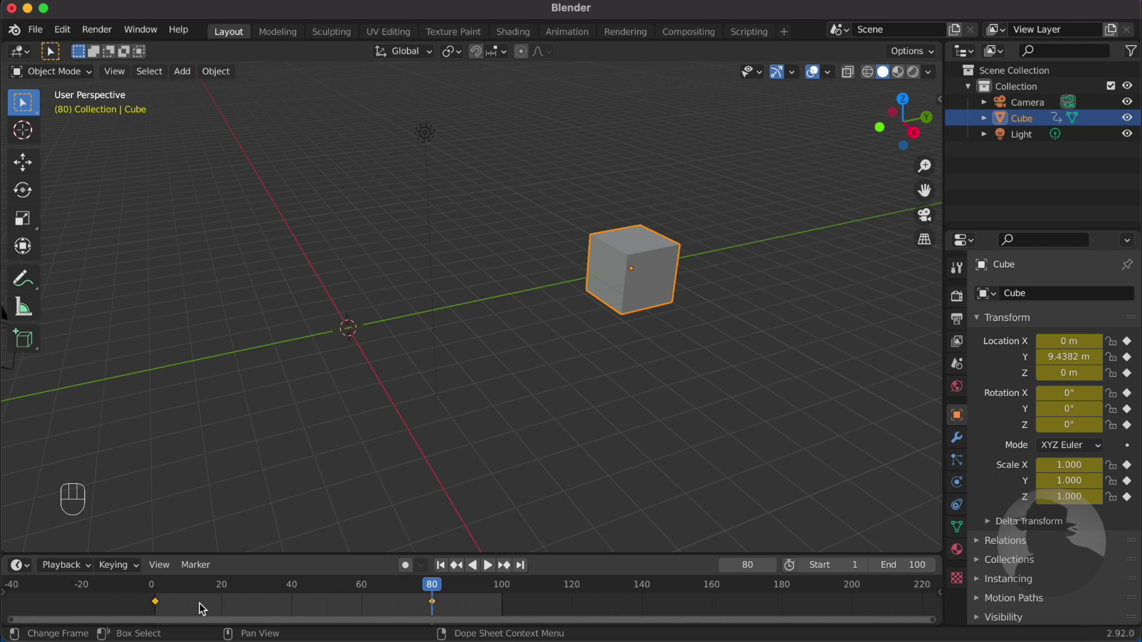
pyautogui.hscroll(-4, 201, 606)
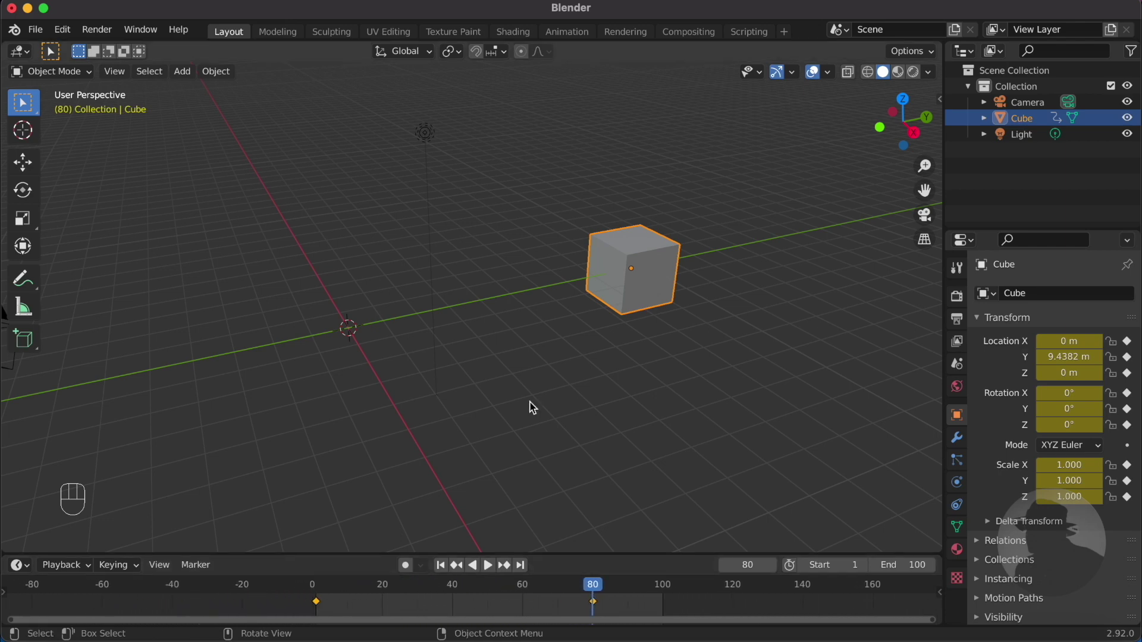
# Step: Play the animation, pause it at frame 86, and deselect the cube
pyautogui.click(487, 566)
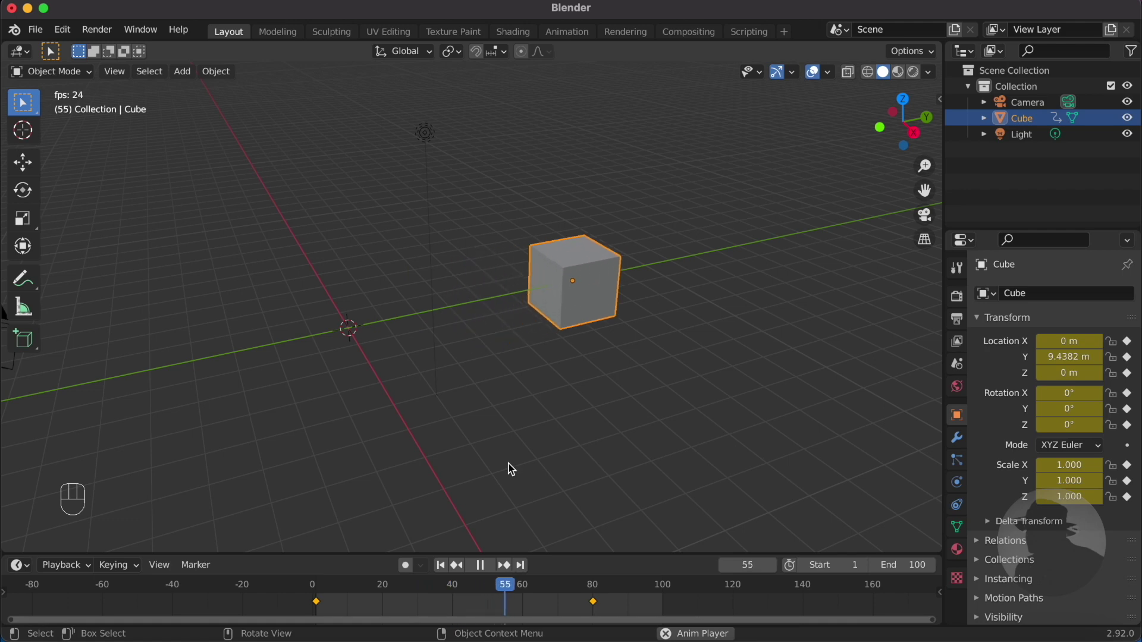
pyautogui.click(480, 565)
pyautogui.click(502, 437)
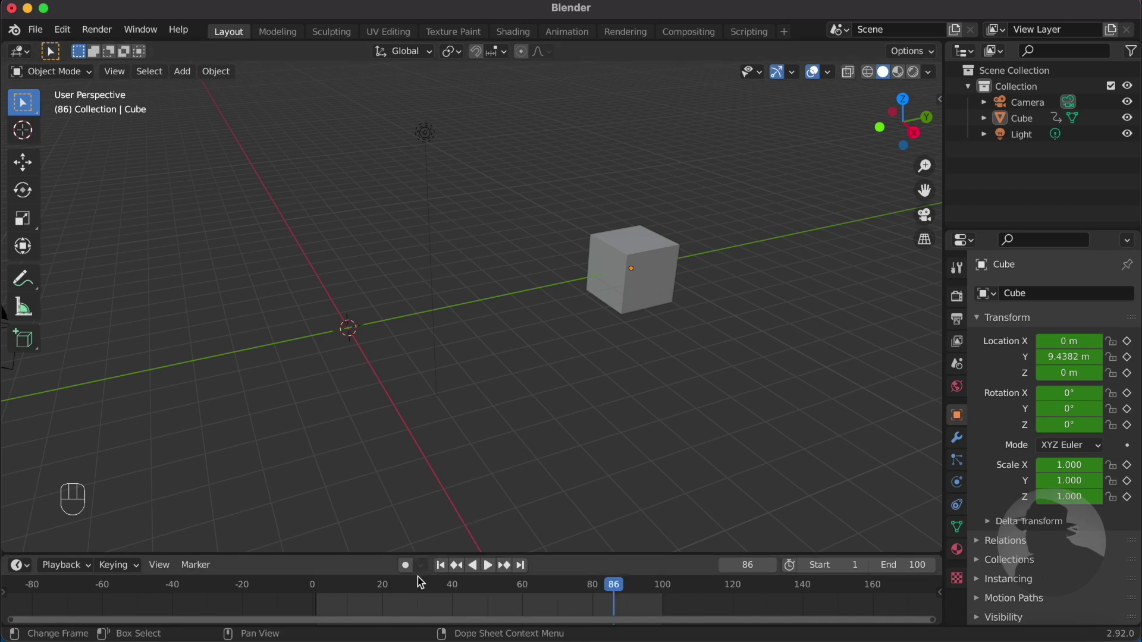
# Step: Rewind to frame 1, enable Auto Keying, and move to frame 20
pyautogui.click(441, 566)
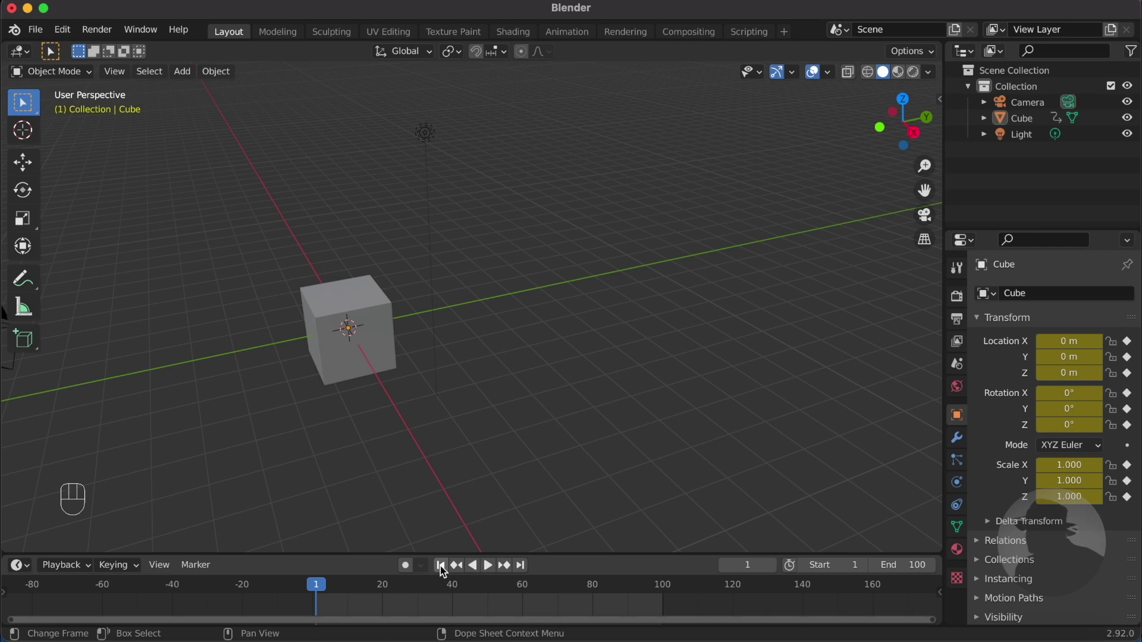
pyautogui.click(405, 566)
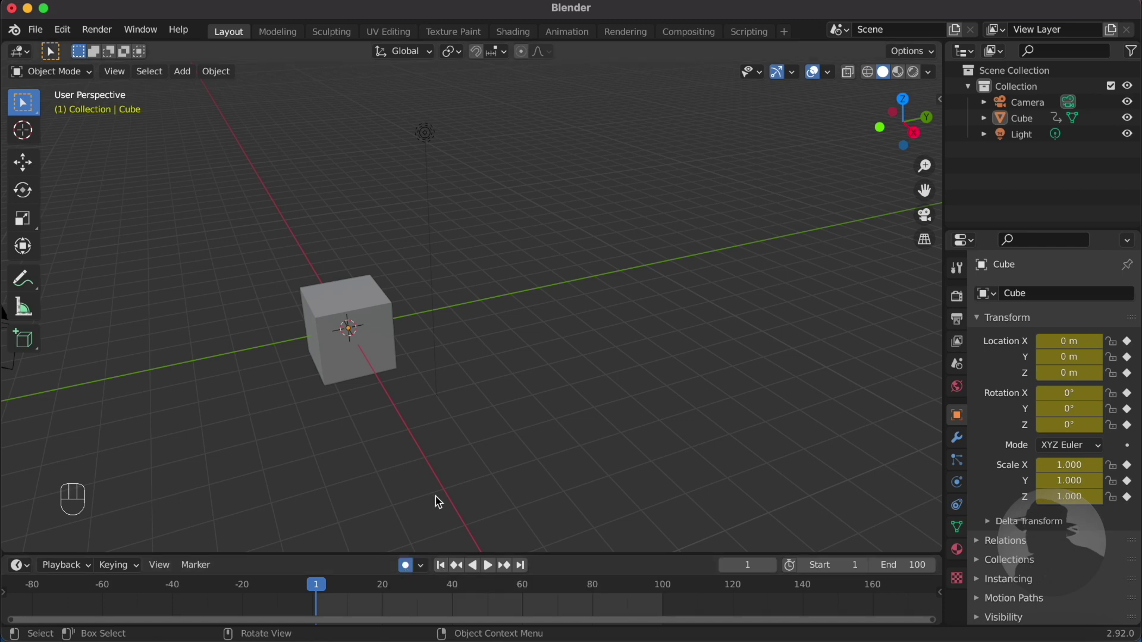
pyautogui.click(383, 591)
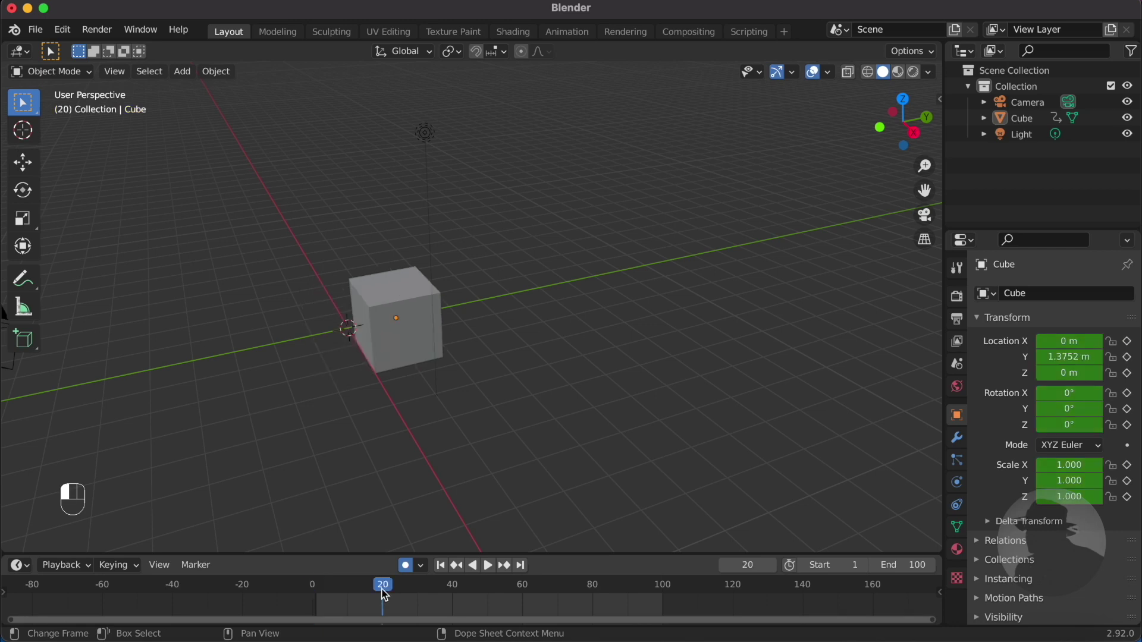
# Step: Raise the cube to Z 2.4425 m and rotate it to 37.1°, -23°, 14.7°
pyautogui.click(407, 365)
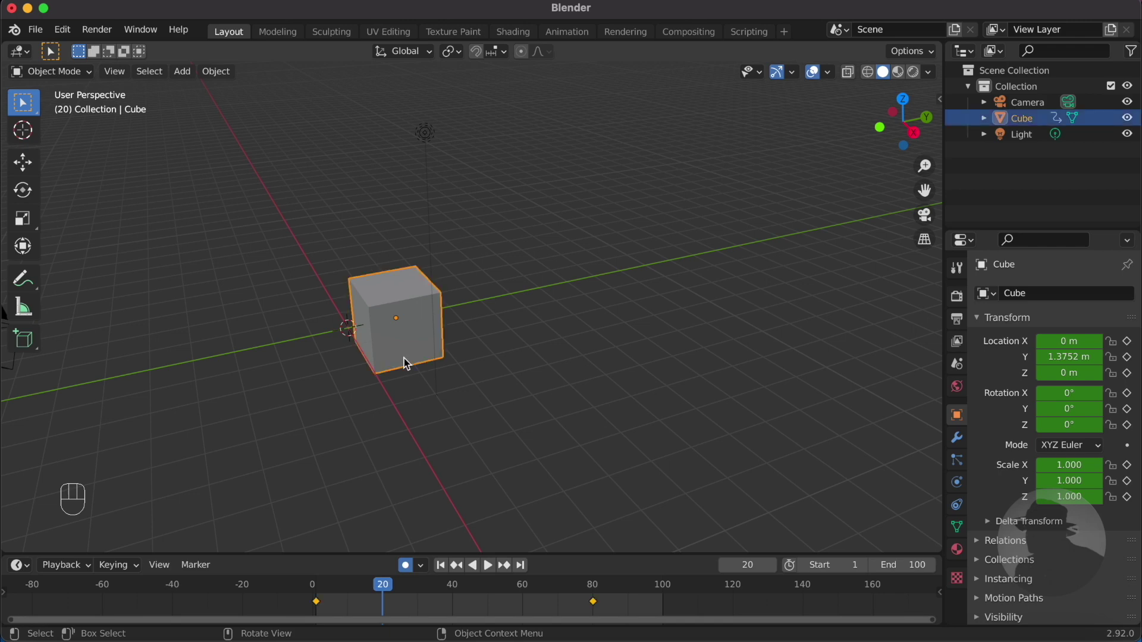
pyautogui.press('g')
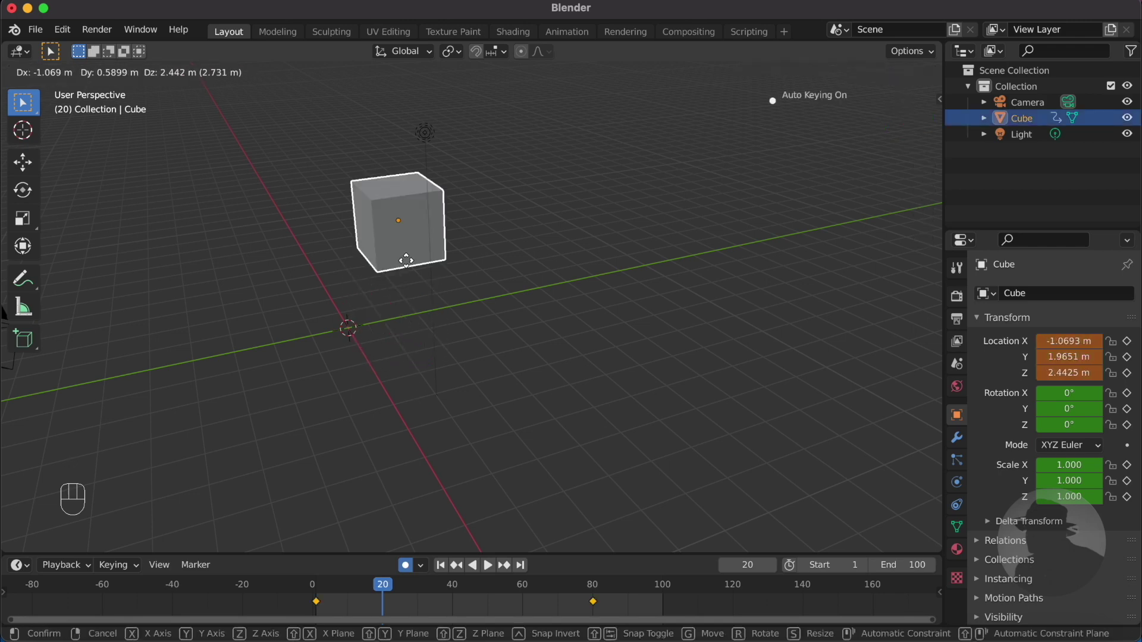
pyautogui.click(407, 261)
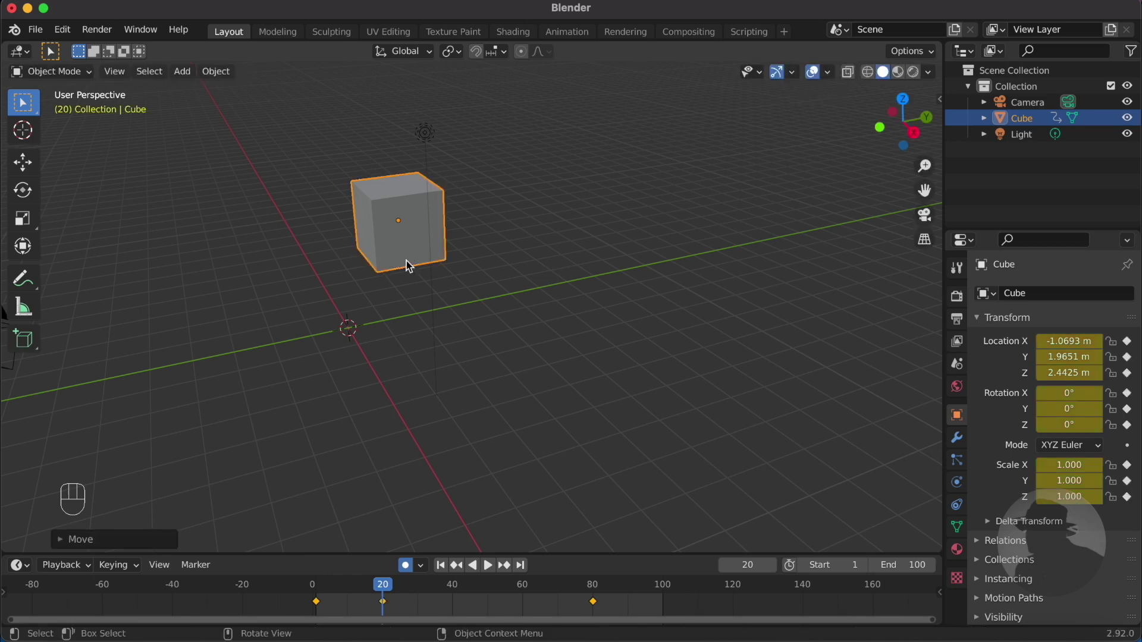
pyautogui.press('r')
pyautogui.click(468, 375)
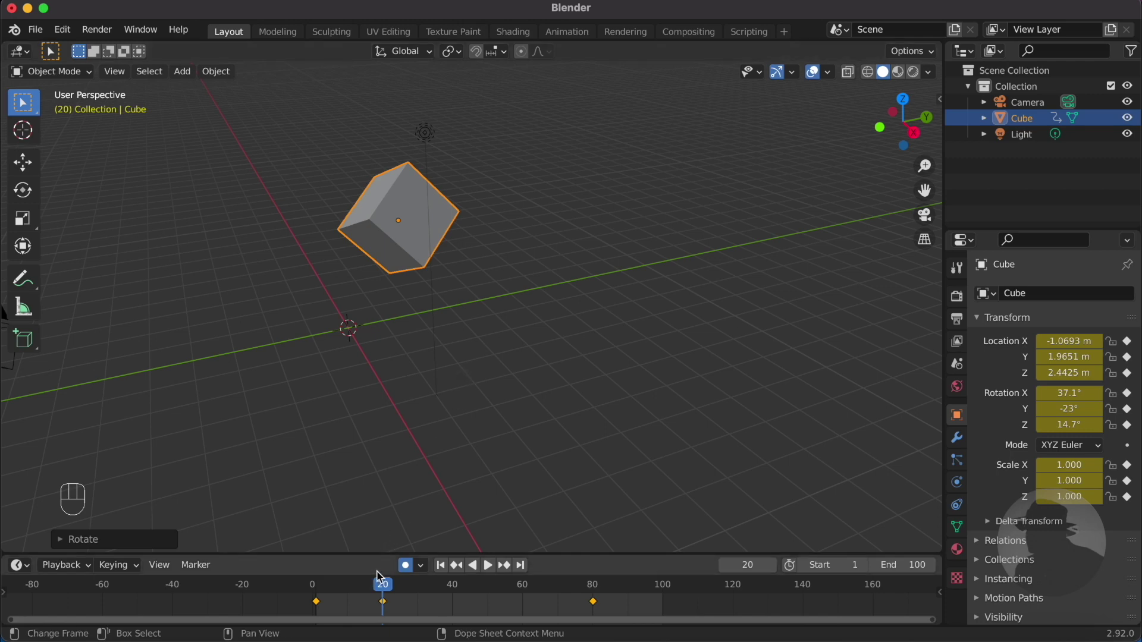
# Step: At frame 40, move the cube up to Z 4.1301 m and tilt it -62.1°
pyautogui.click(456, 592)
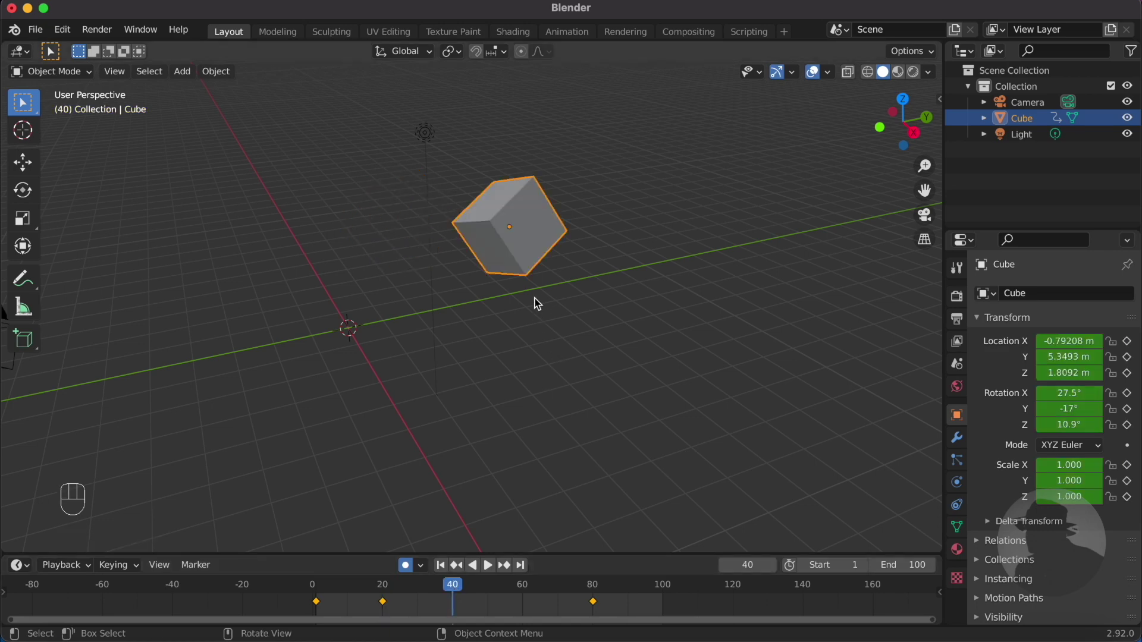
pyautogui.press('g')
pyautogui.click(611, 216)
pyautogui.press('r')
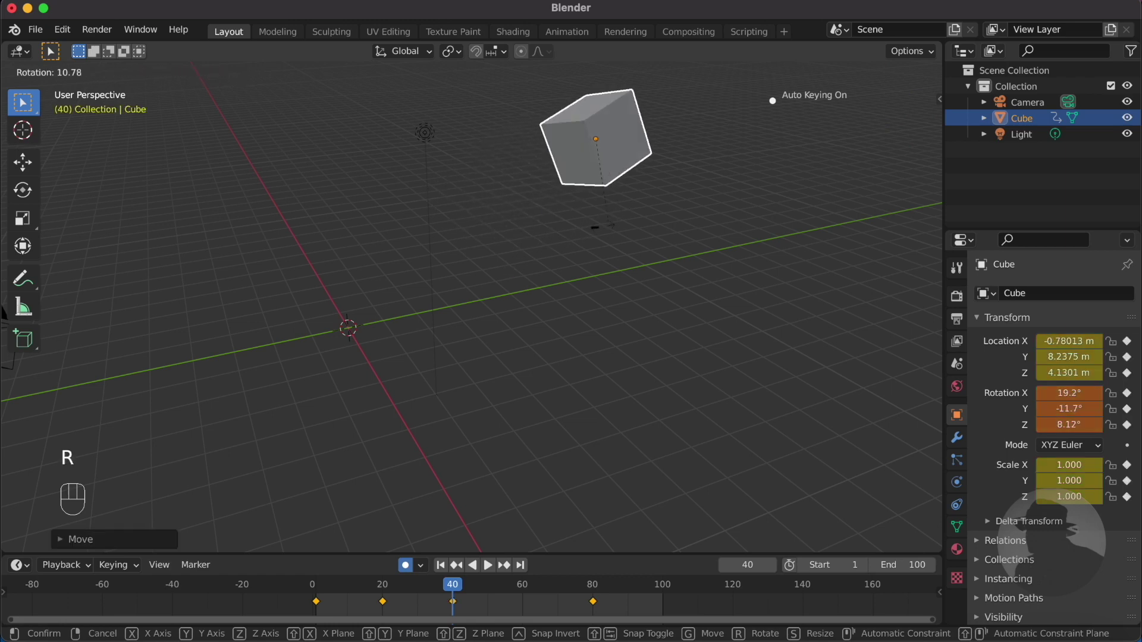
pyautogui.click(488, 143)
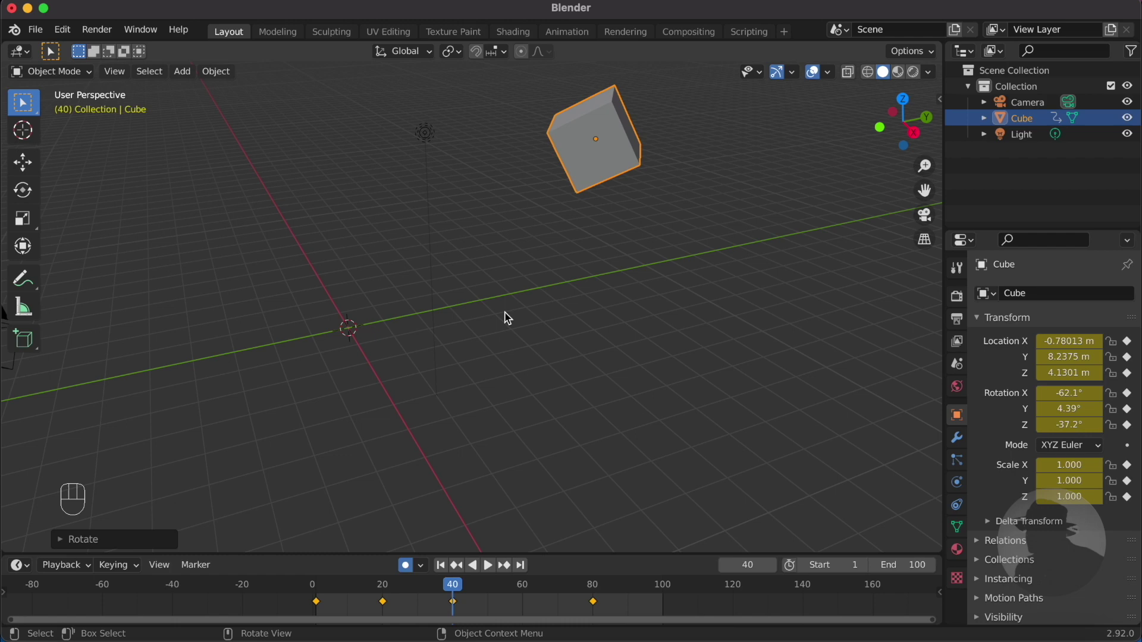
# Step: At frame 60, move the cube to Y 5.8806 m and rotate it to -302°, -35.6°, 8.62°
pyautogui.click(521, 587)
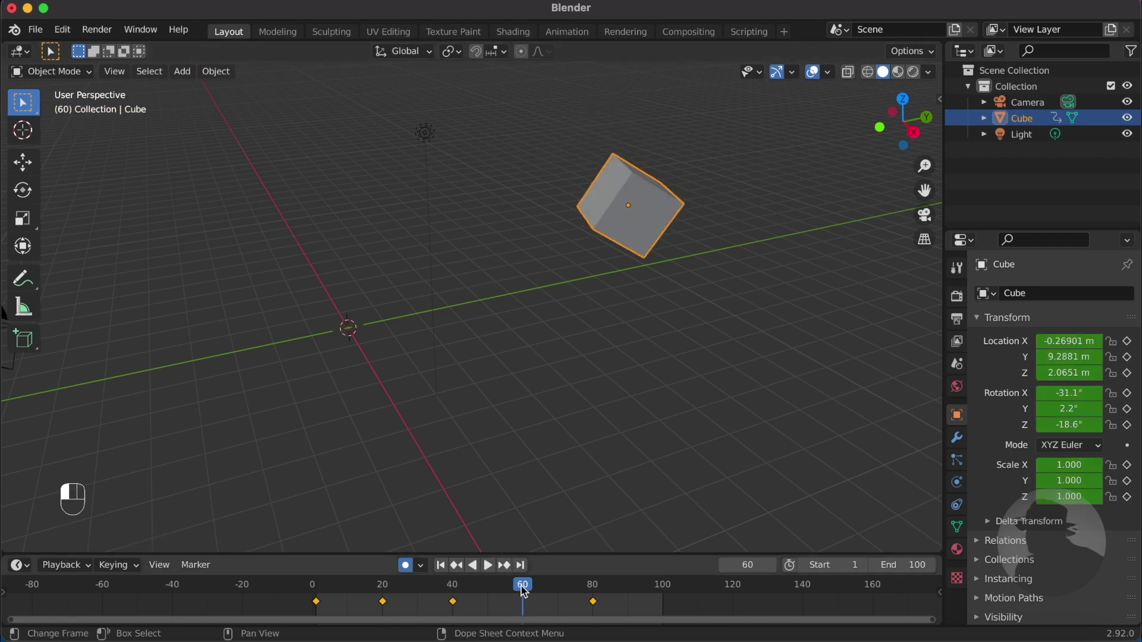
pyautogui.press('g')
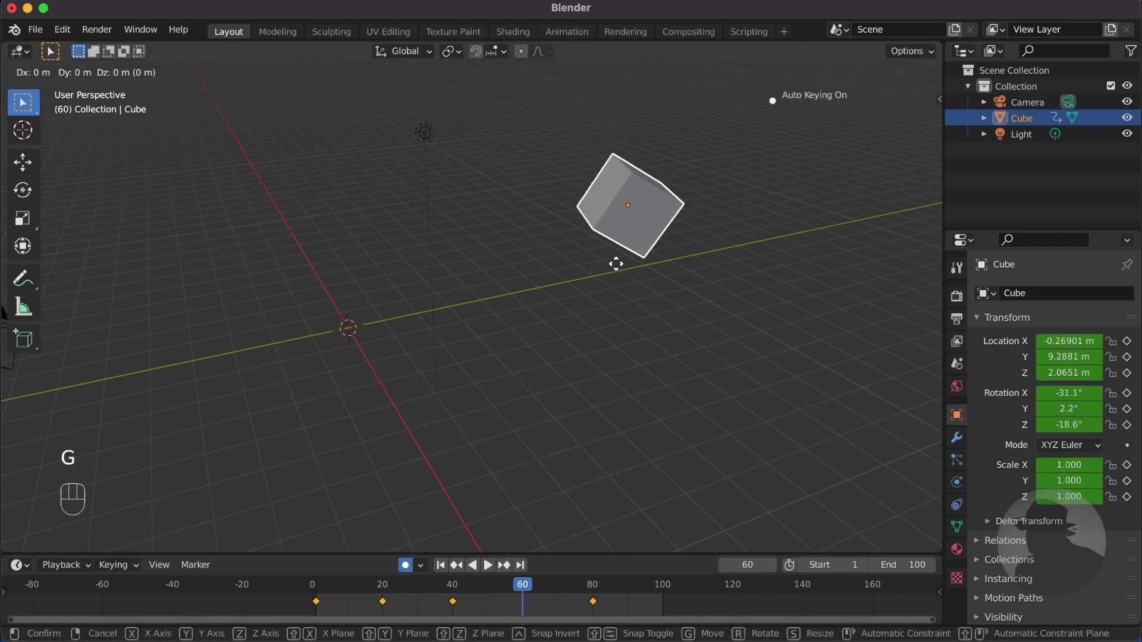
pyautogui.click(493, 244)
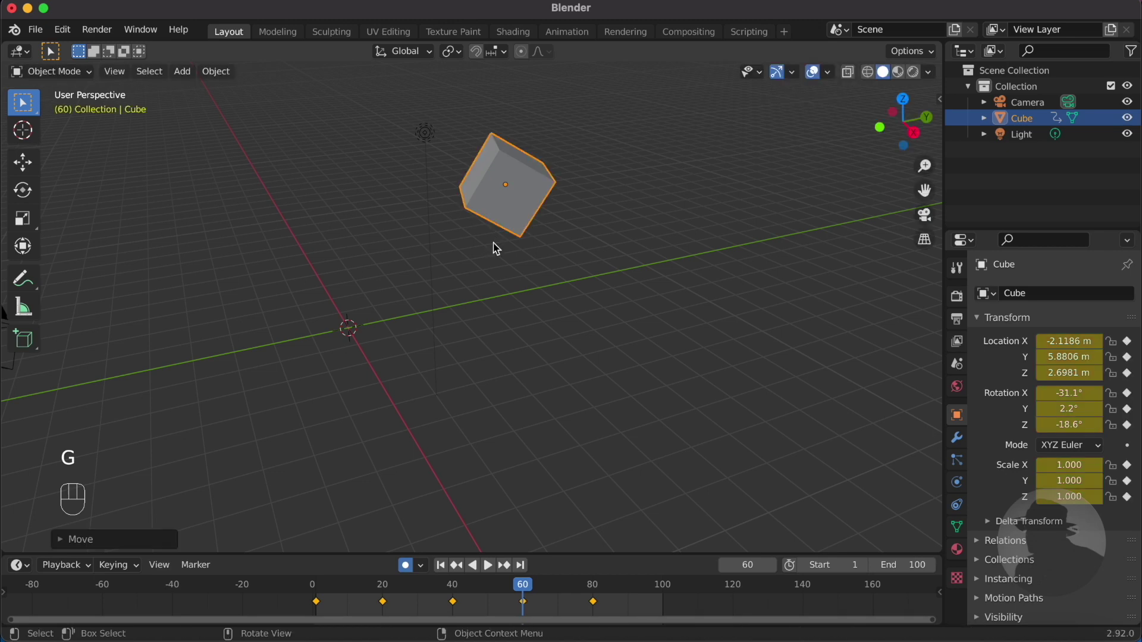
pyautogui.press('r')
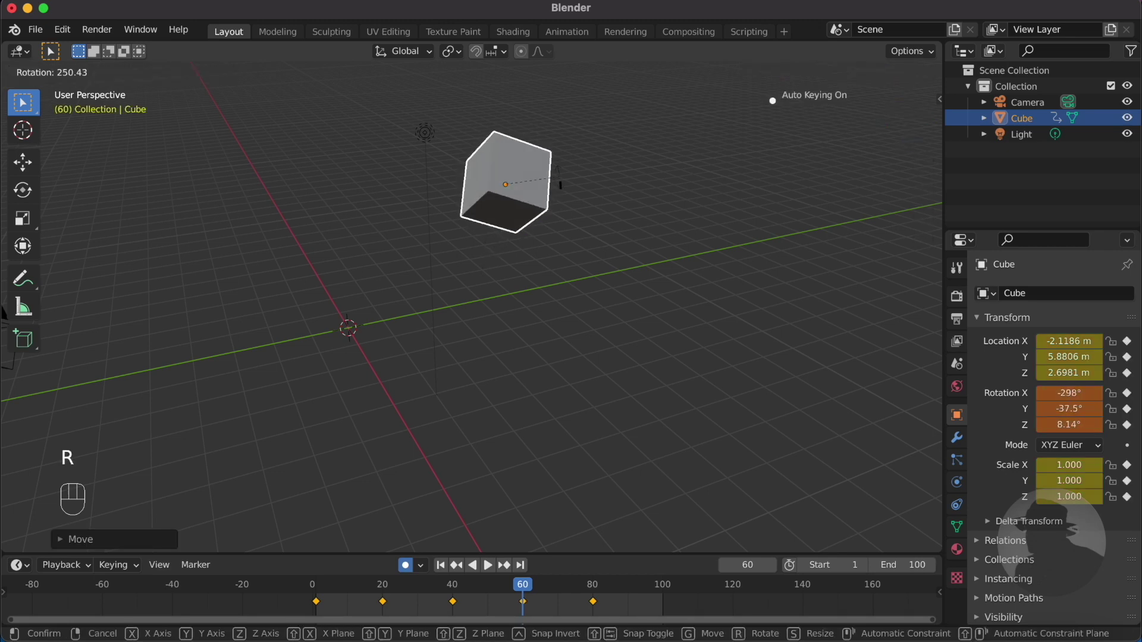
pyautogui.click(572, 180)
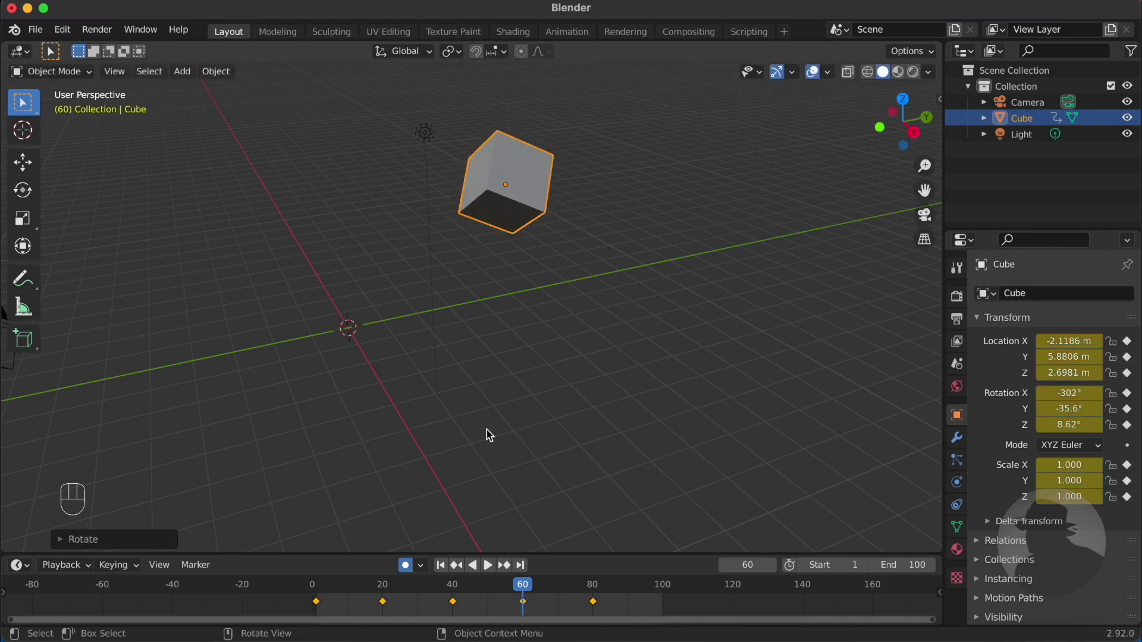
# Step: Disable Auto Keying, rewind to frame 1, and play the five-keyframe animation with the cube deselected
pyautogui.click(406, 566)
pyautogui.click(441, 565)
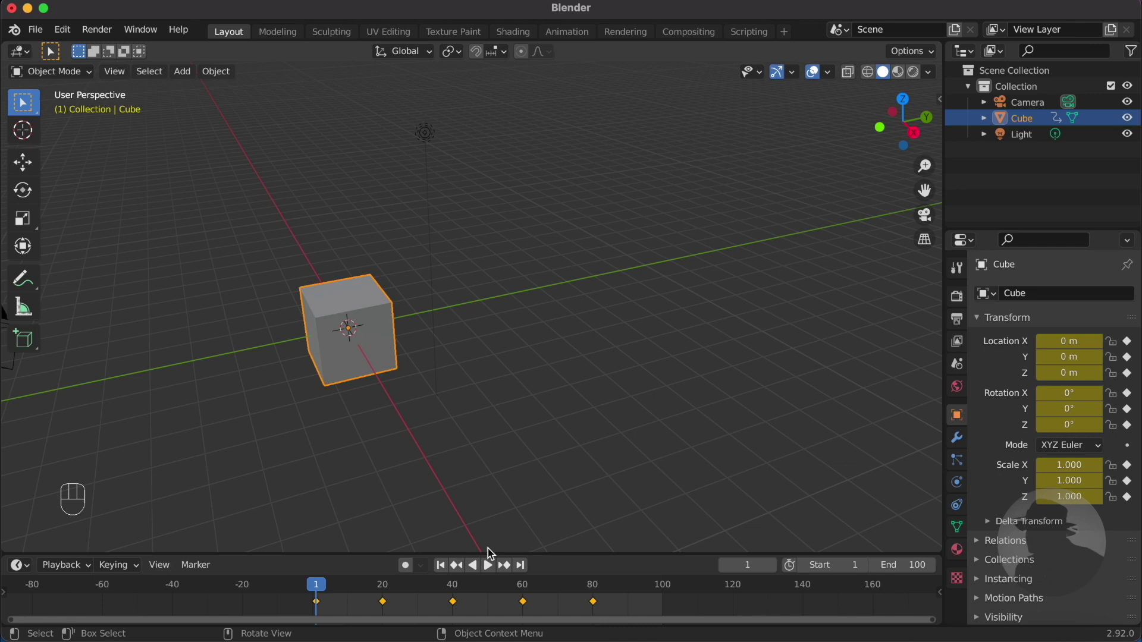
pyautogui.click(489, 568)
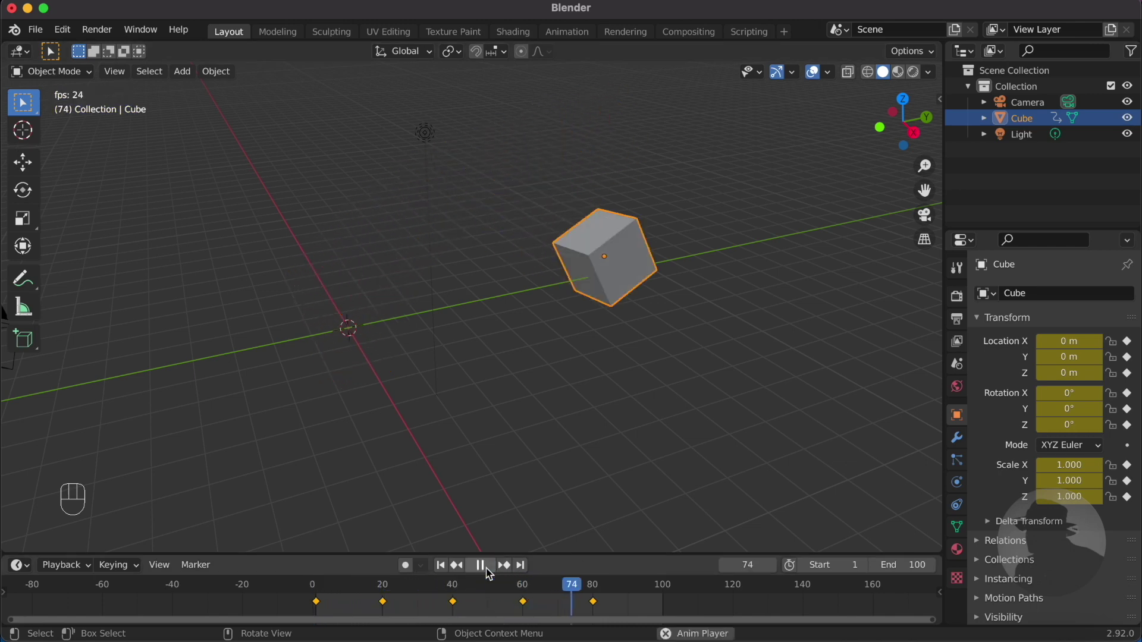
pyautogui.hotkey('alt', 'a')
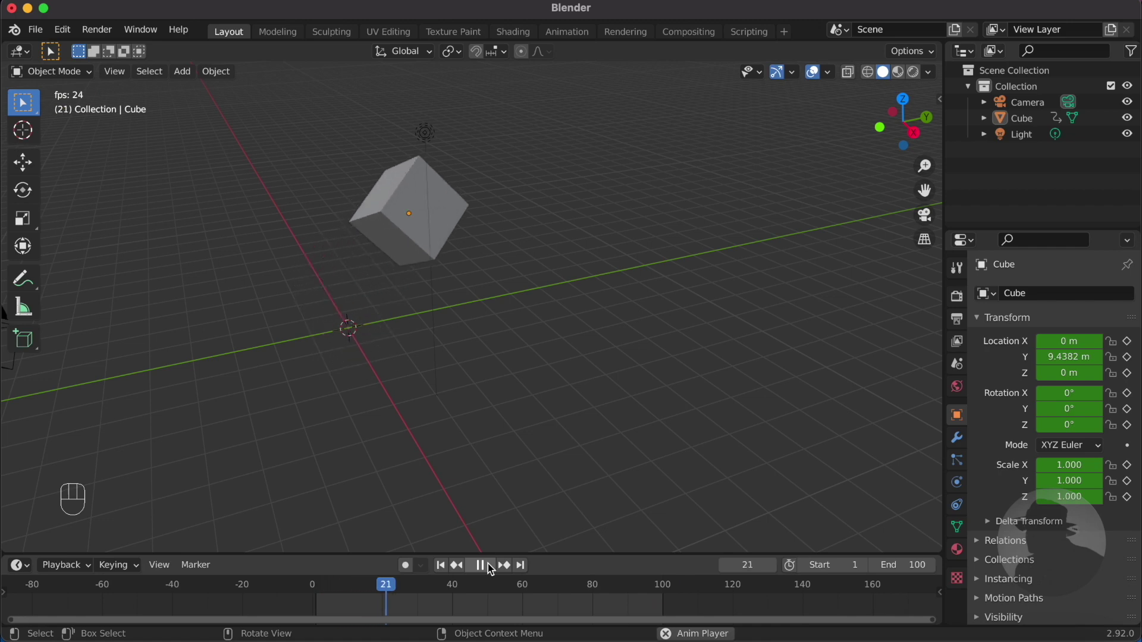